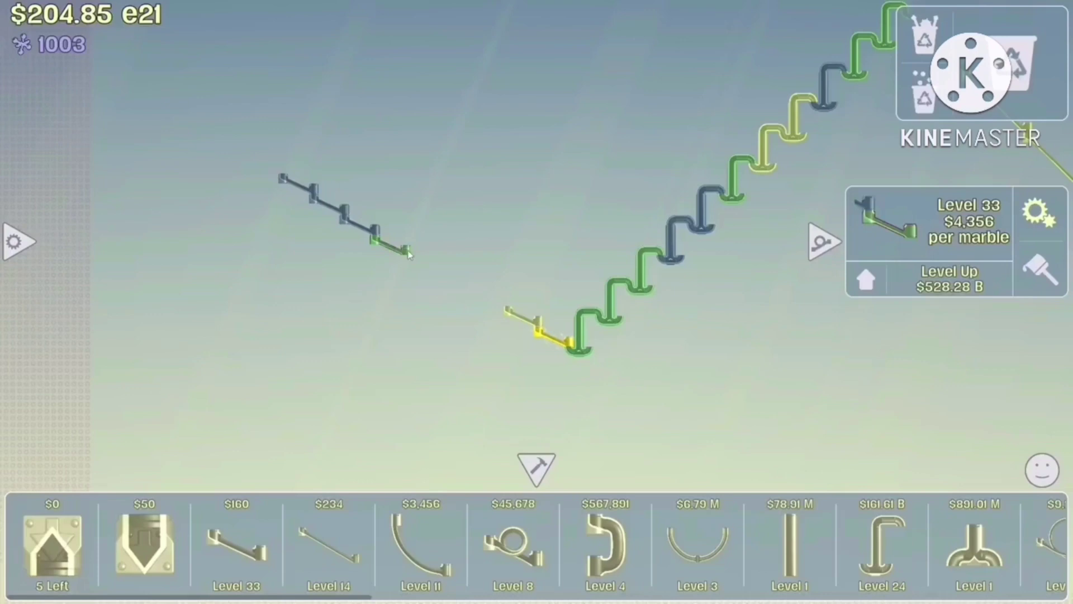
Step: Chain the upper-left ramp segments diagonally from the yellow staircase-base piece, rotating them into line
drag(402, 248, 478, 291)
drag(377, 228, 466, 277)
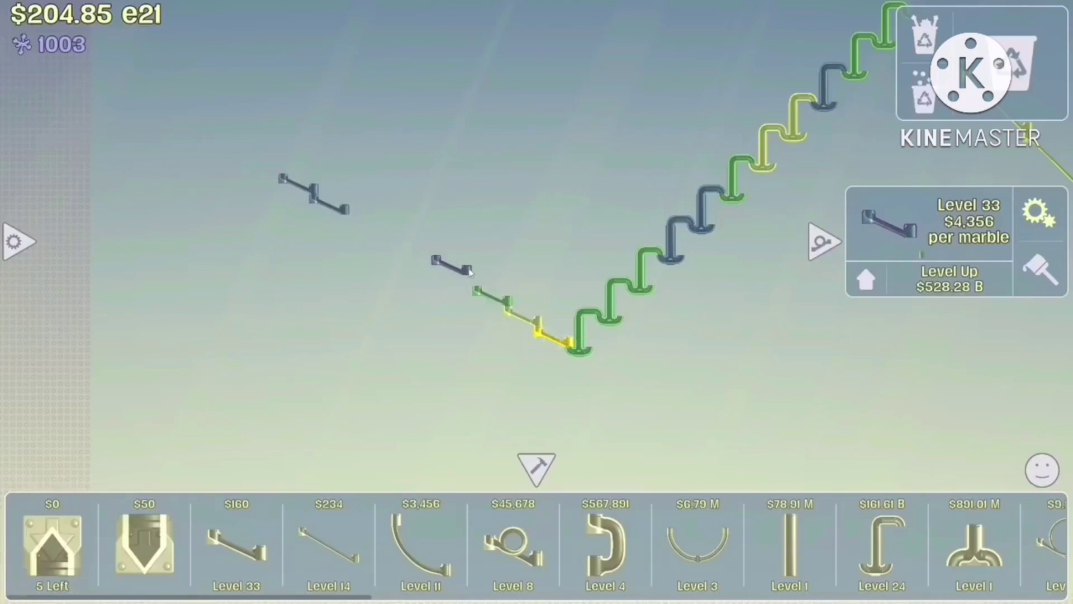
drag(344, 214, 449, 263)
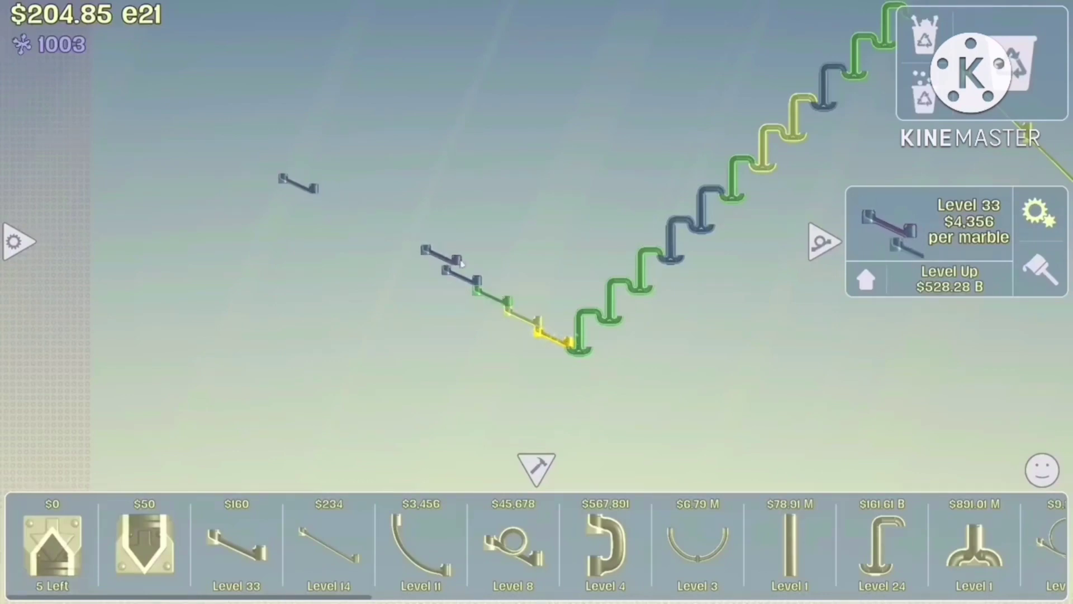
click(448, 263)
click(330, 194)
drag(327, 189, 403, 239)
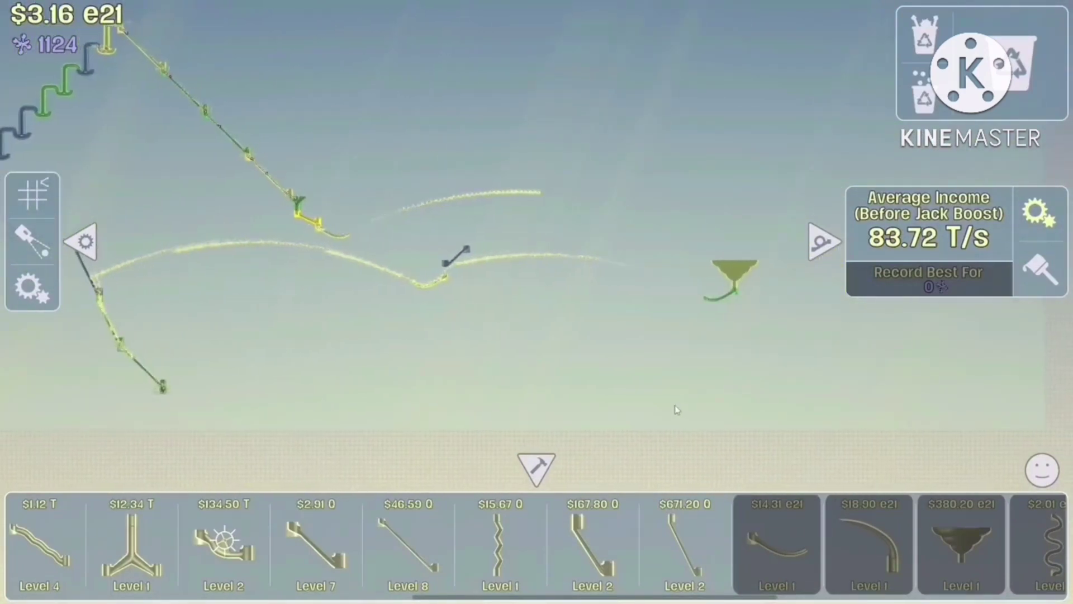
Step: Pan the camera to show the whole staircase and long ramp with marbles arcing across
drag(677, 410, 797, 444)
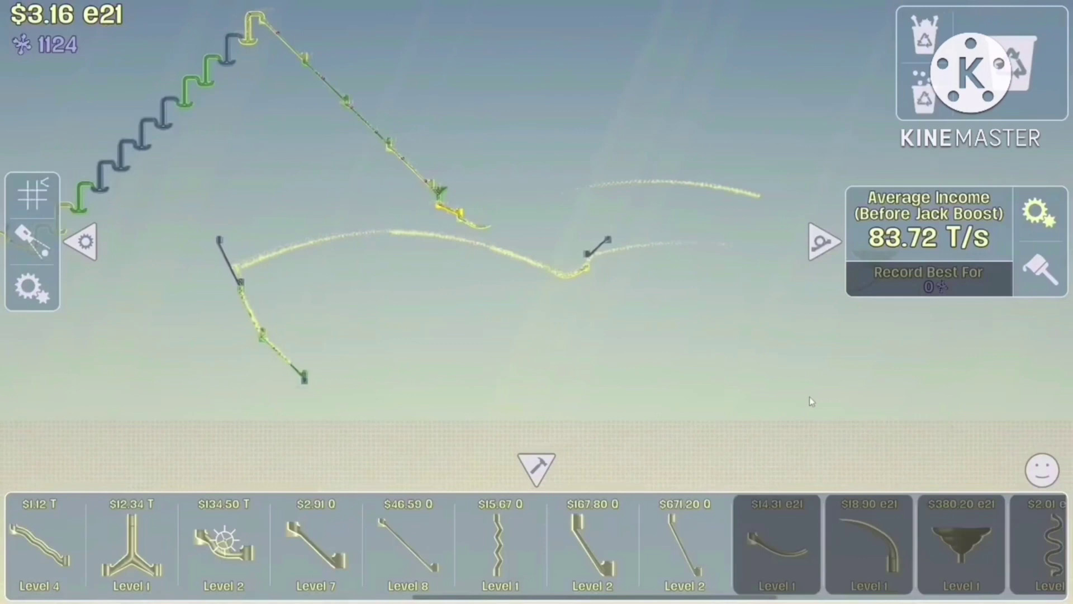